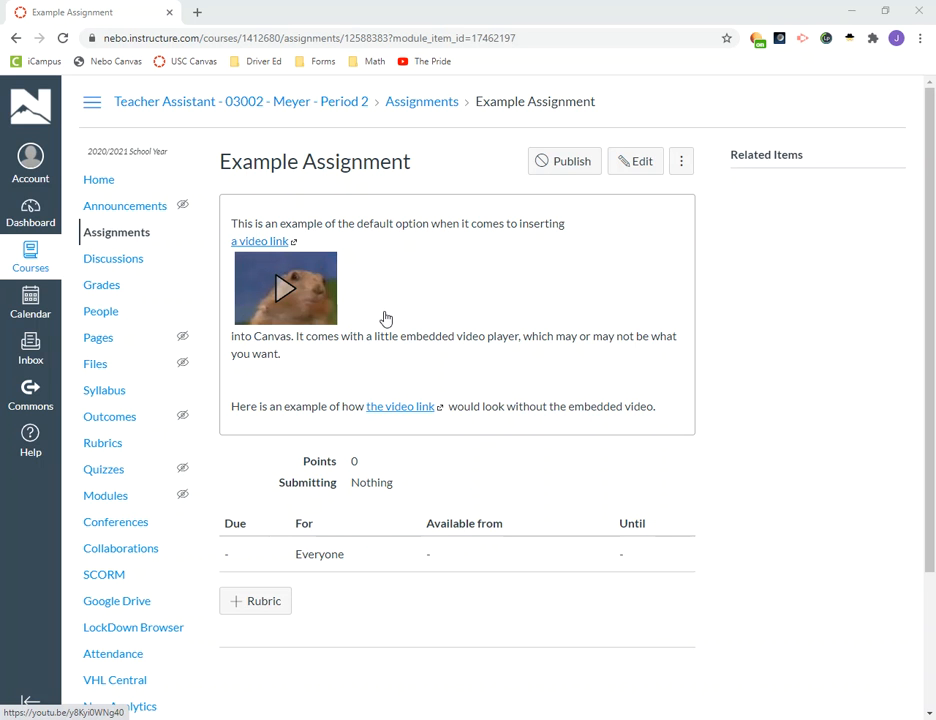
Open the Example Assignment for editing.
left_click(639, 162)
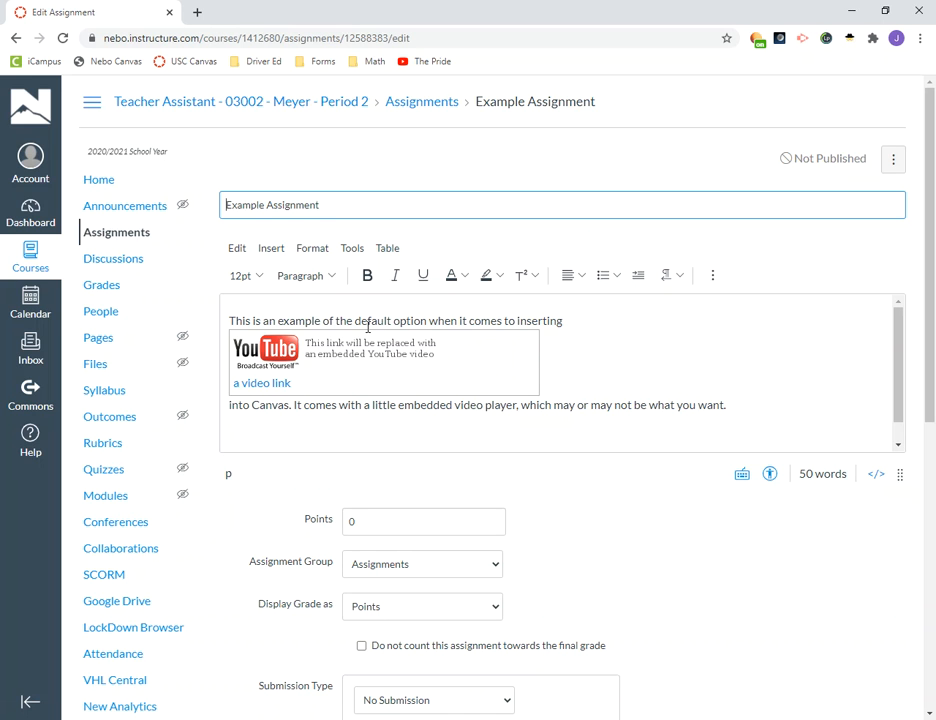
left_click_drag(357, 321, 428, 325)
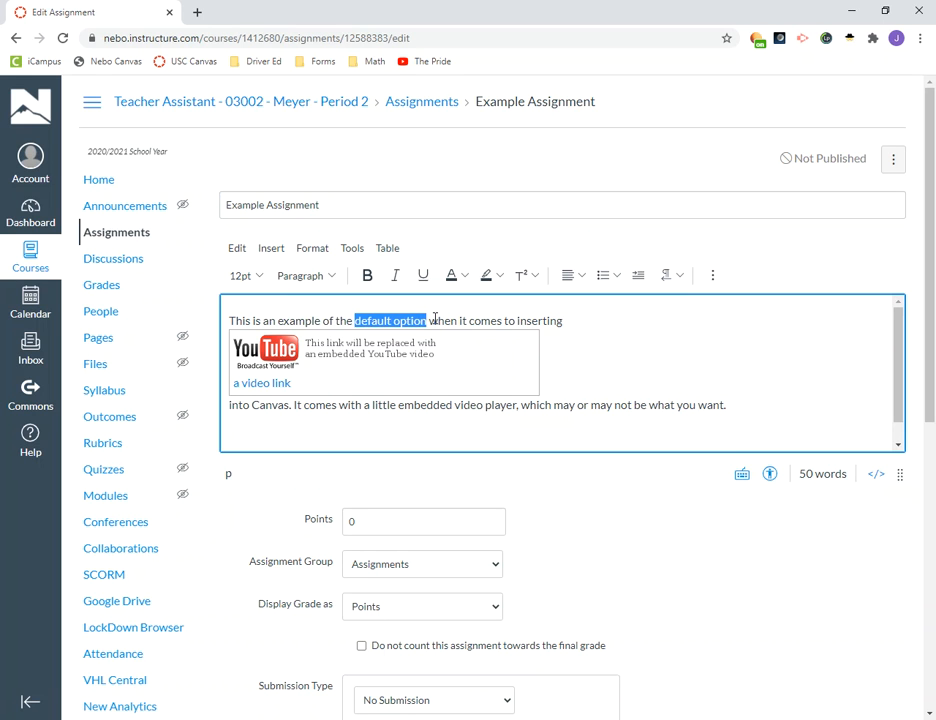
left_click(271, 248)
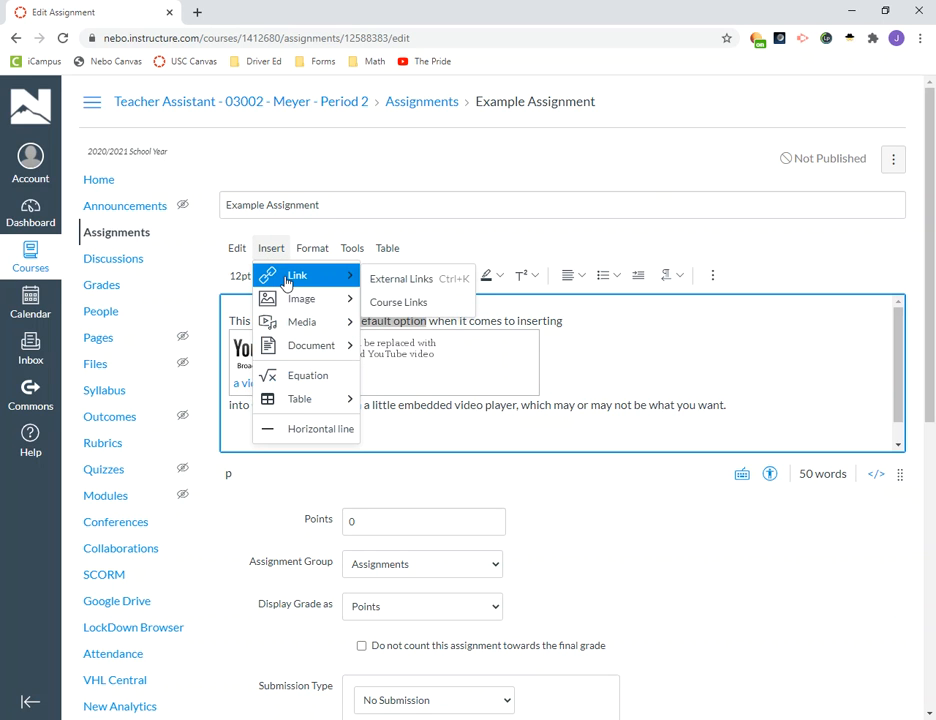
left_click(401, 282)
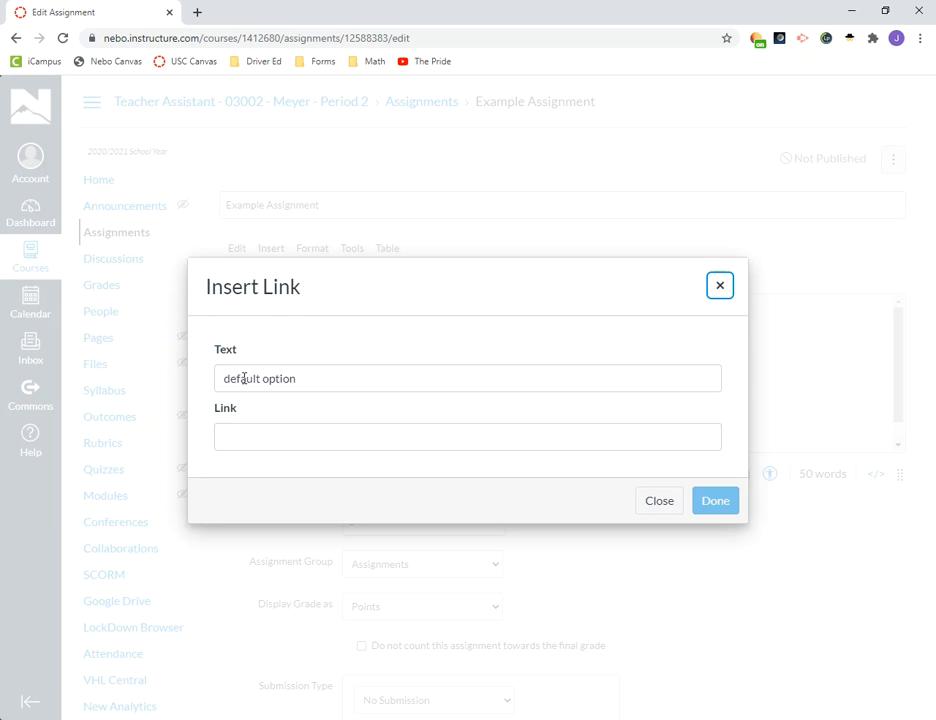
left_click(239, 442)
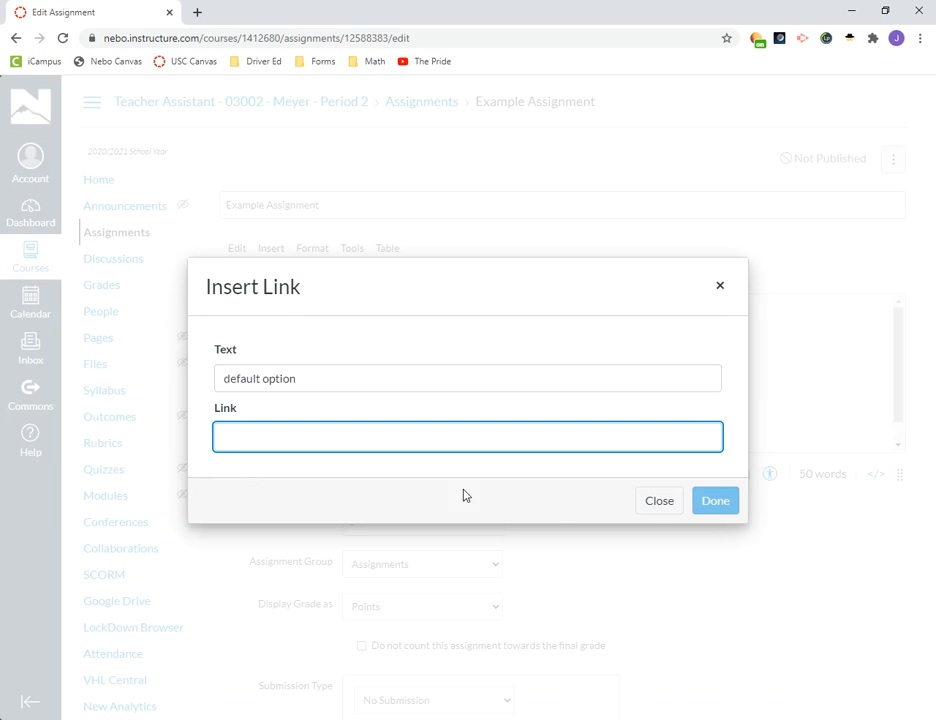
left_click(655, 504)
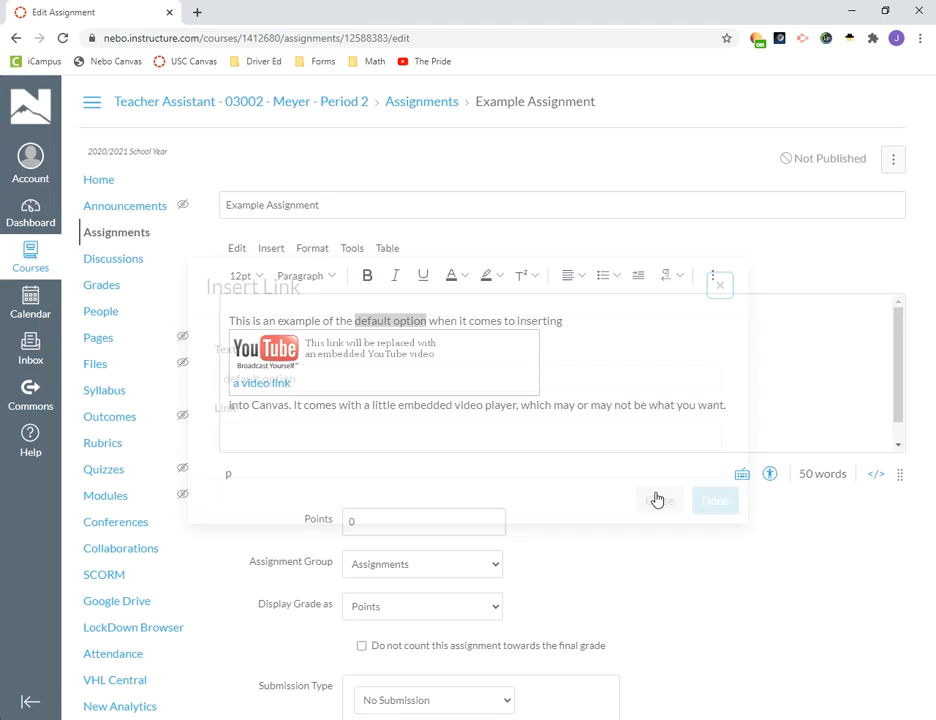
left_click(331, 324)
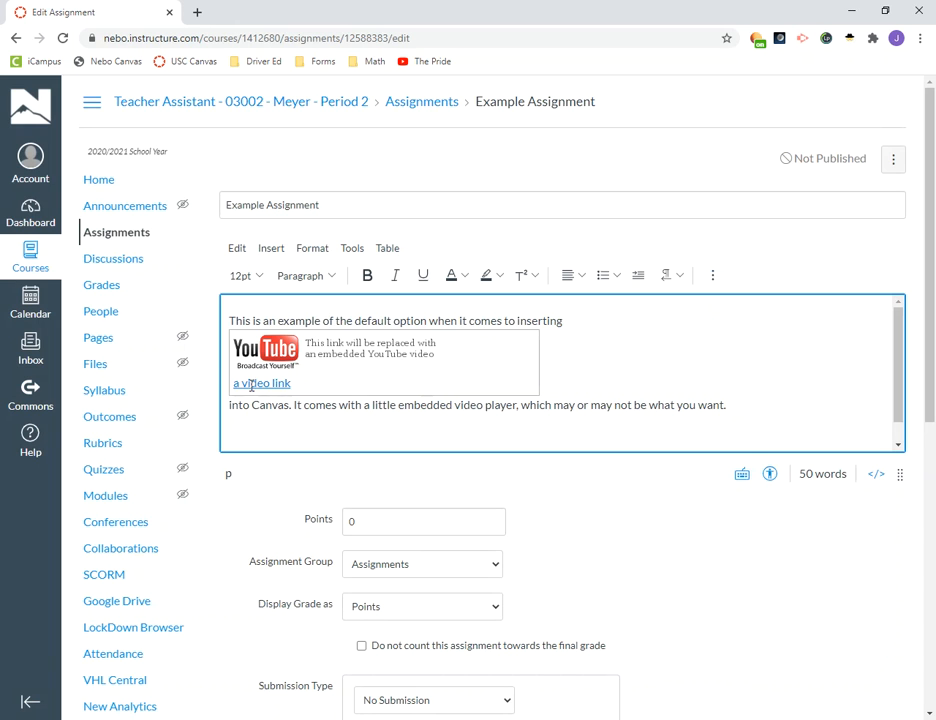
Enlarge the assignment's description editor and switch it to the HTML source view.
scroll(540, 380, "down", 1)
left_click_drag(899, 476, 910, 566)
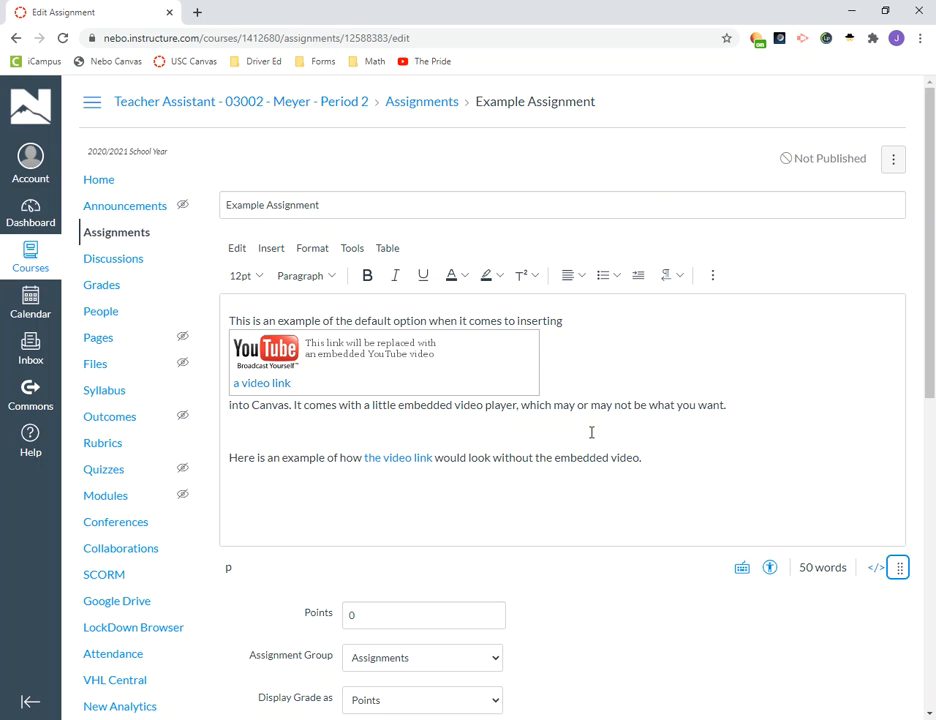
left_click(876, 570)
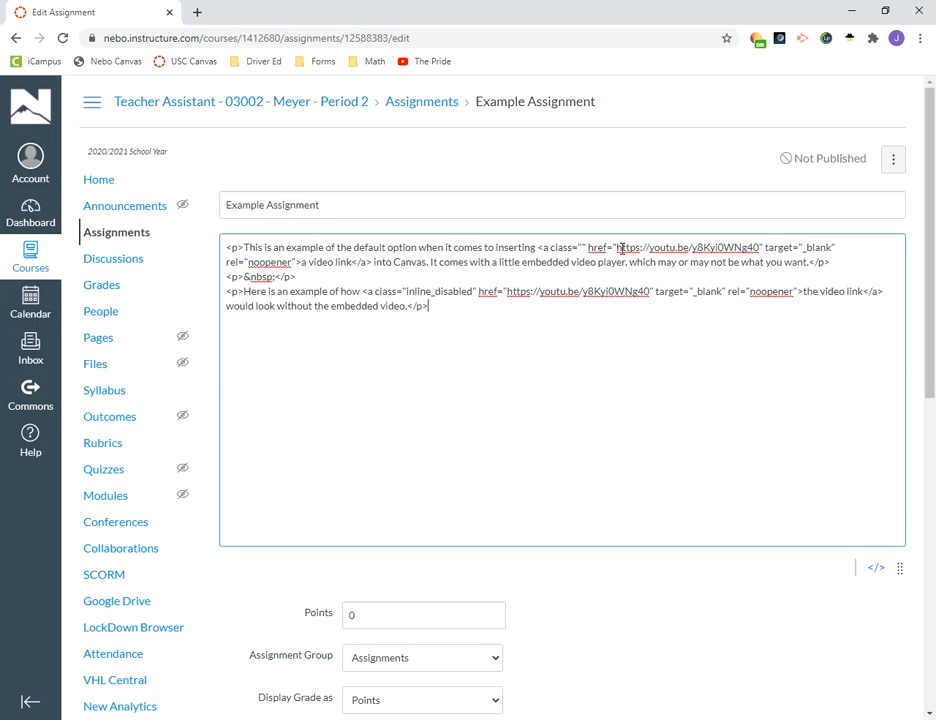
Compare the two video links' HTML, set the first link's class to inline_disabled, and return to the visual editor.
left_click_drag(617, 247, 759, 247)
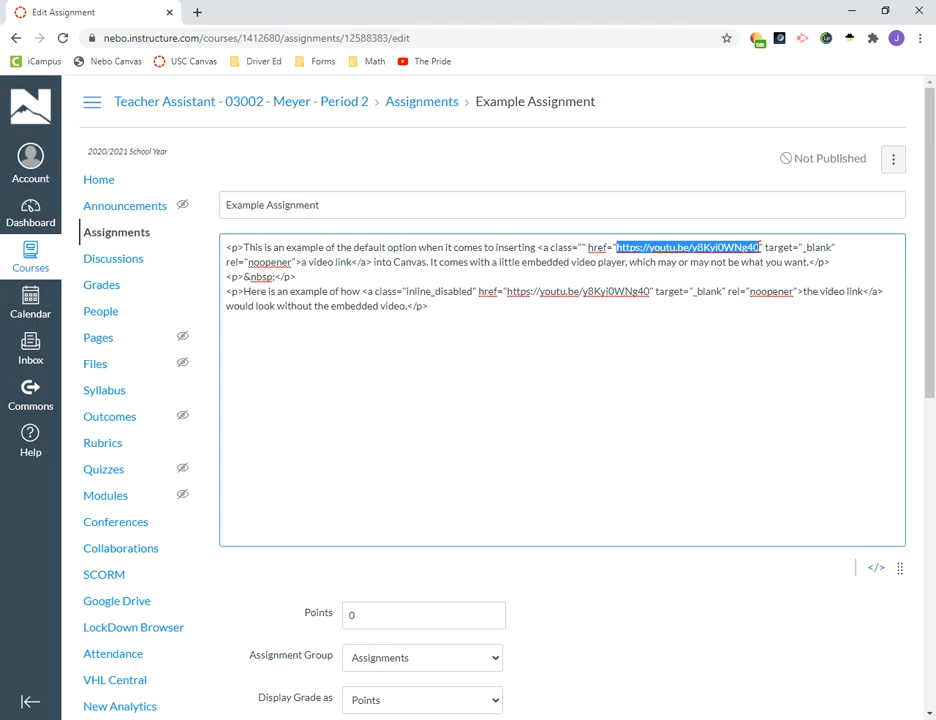
left_click_drag(507, 291, 650, 292)
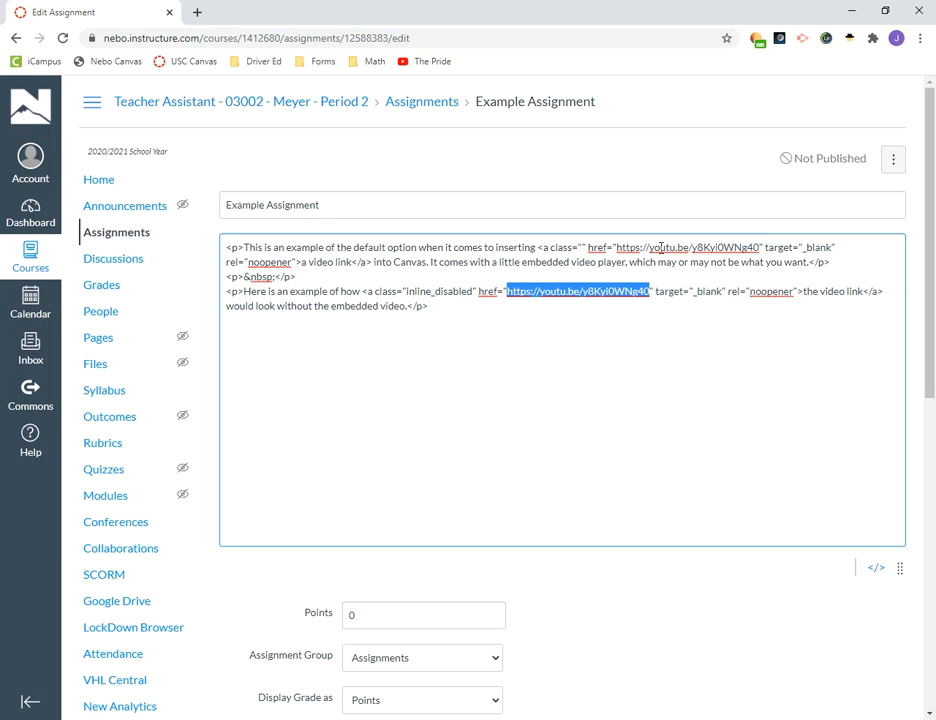
left_click_drag(549, 247, 587, 247)
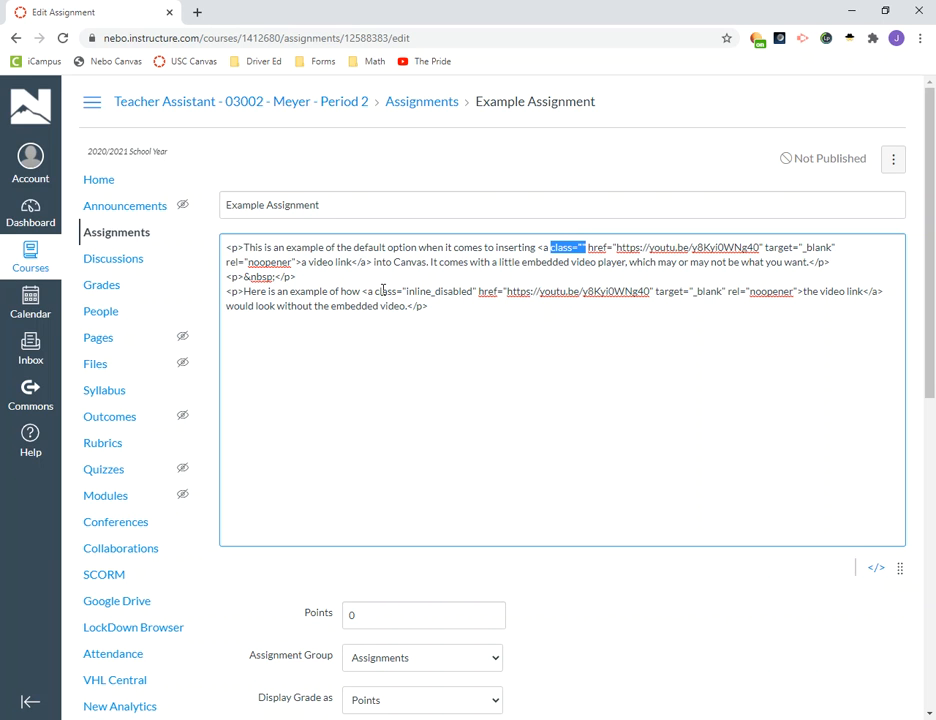
left_click_drag(376, 291, 477, 290)
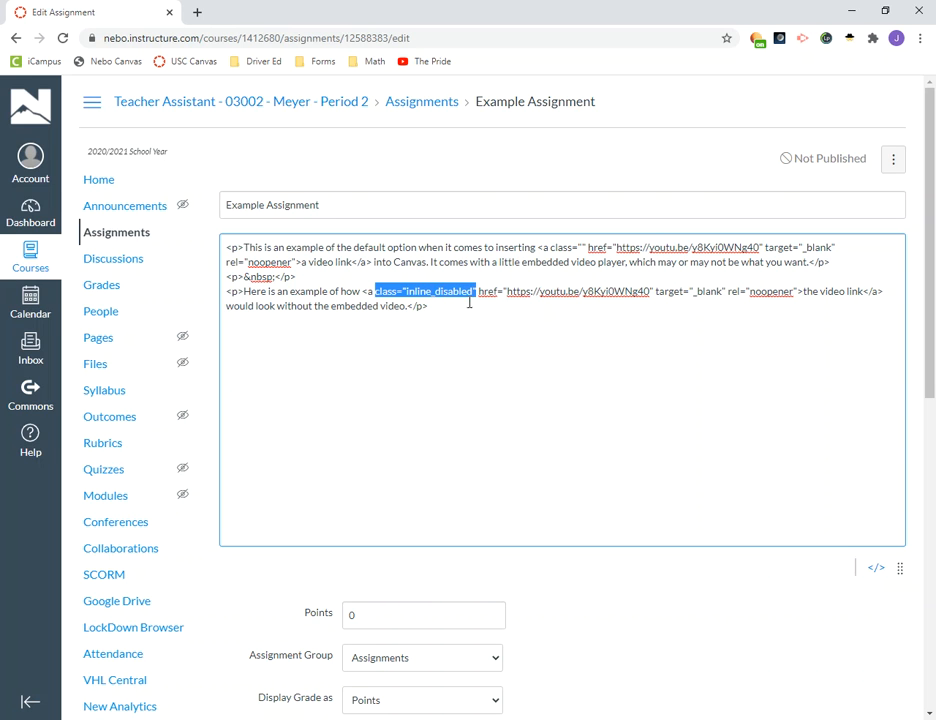
left_click(581, 247)
type("inline_disabled")
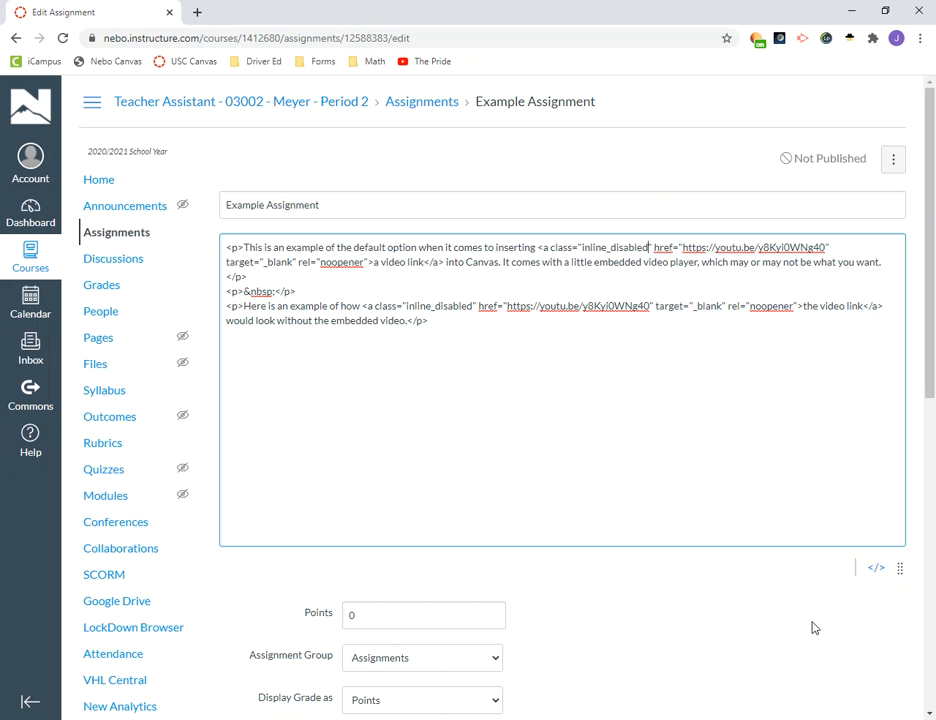
scroll(815, 600, "down", 1)
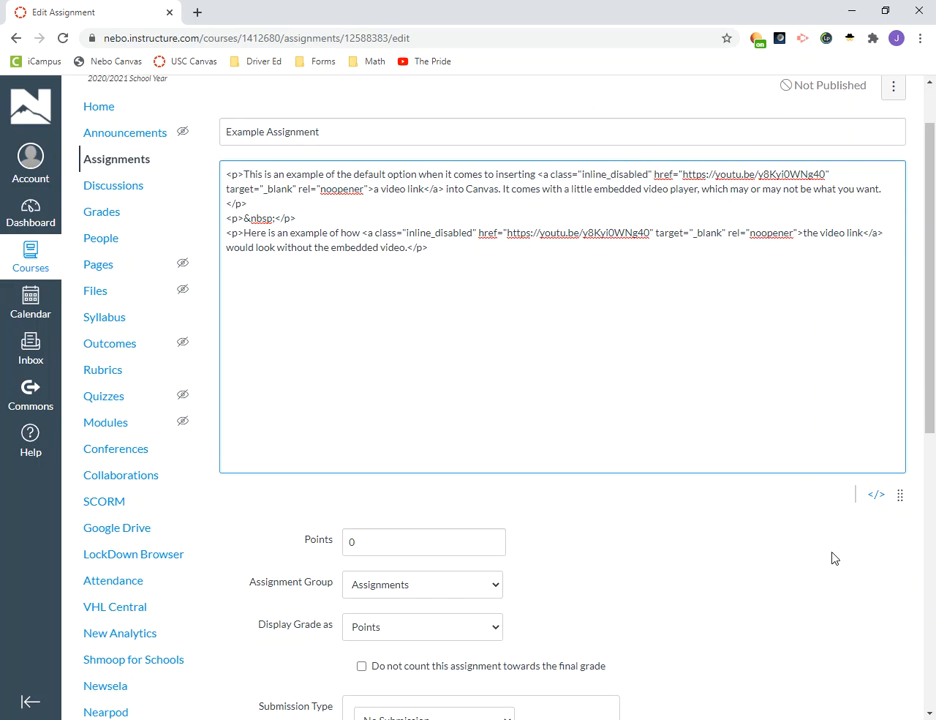
left_click(877, 497)
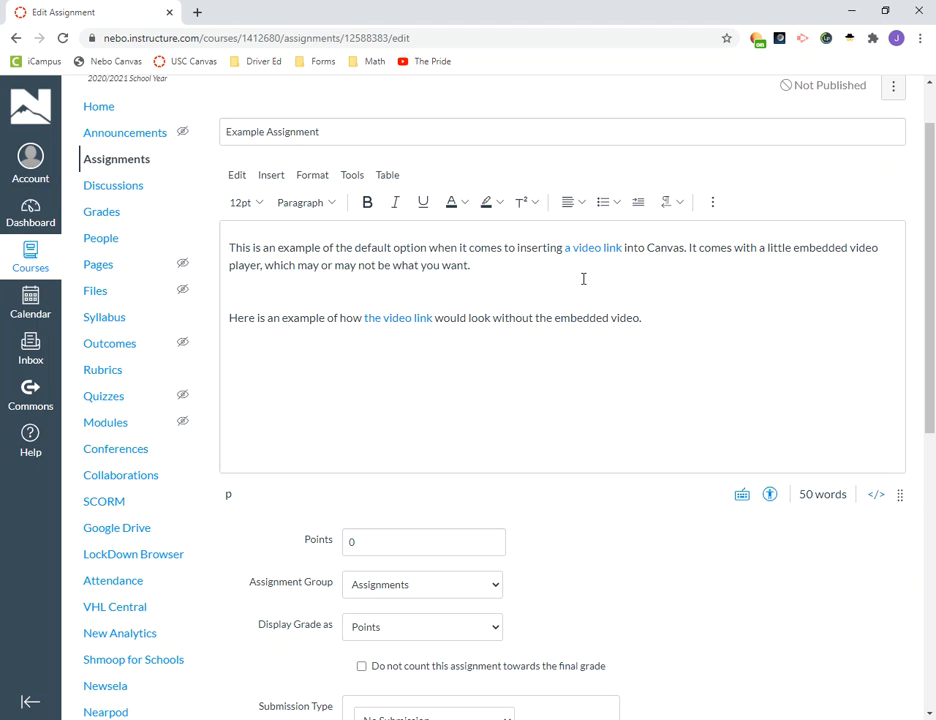
Reopen the description's HTML source and remove inline_disabled from the first video link's class.
left_click(877, 495)
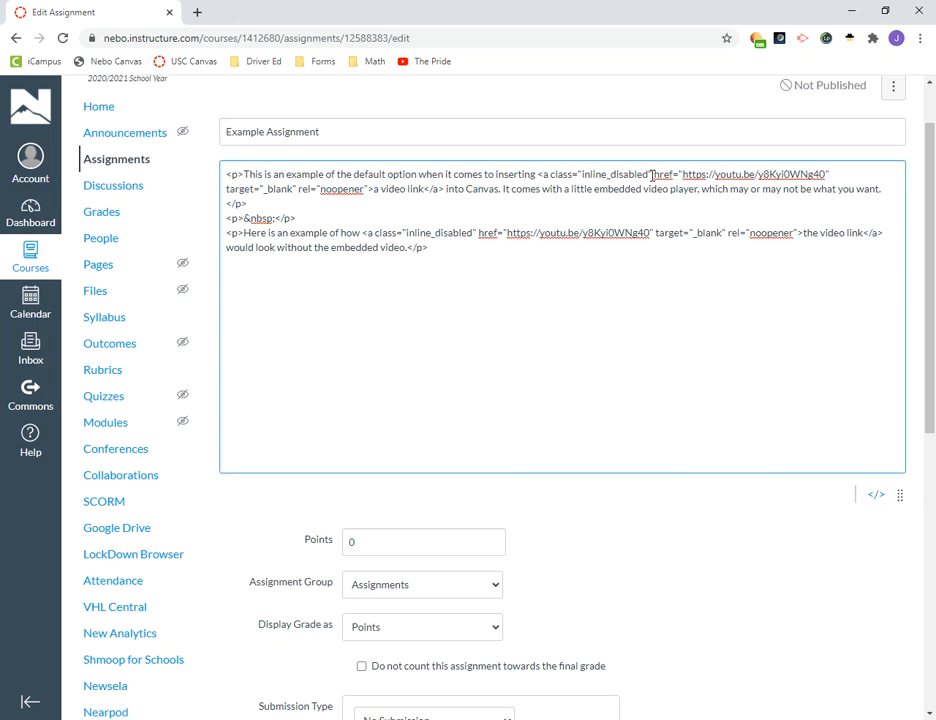
left_click_drag(647, 175, 582, 176)
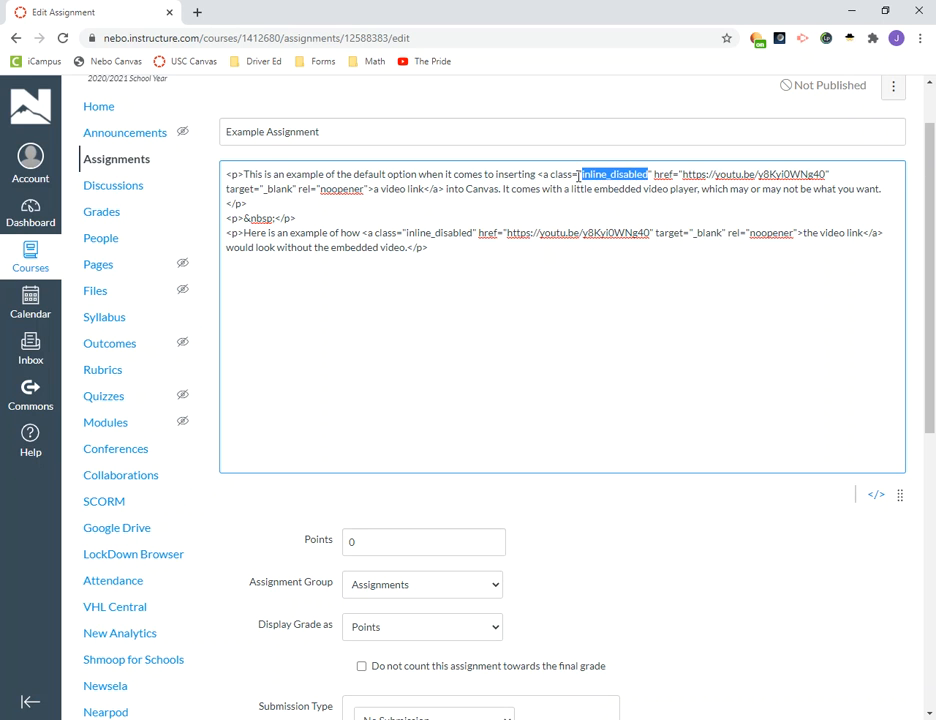
key("Delete")
left_click(478, 175)
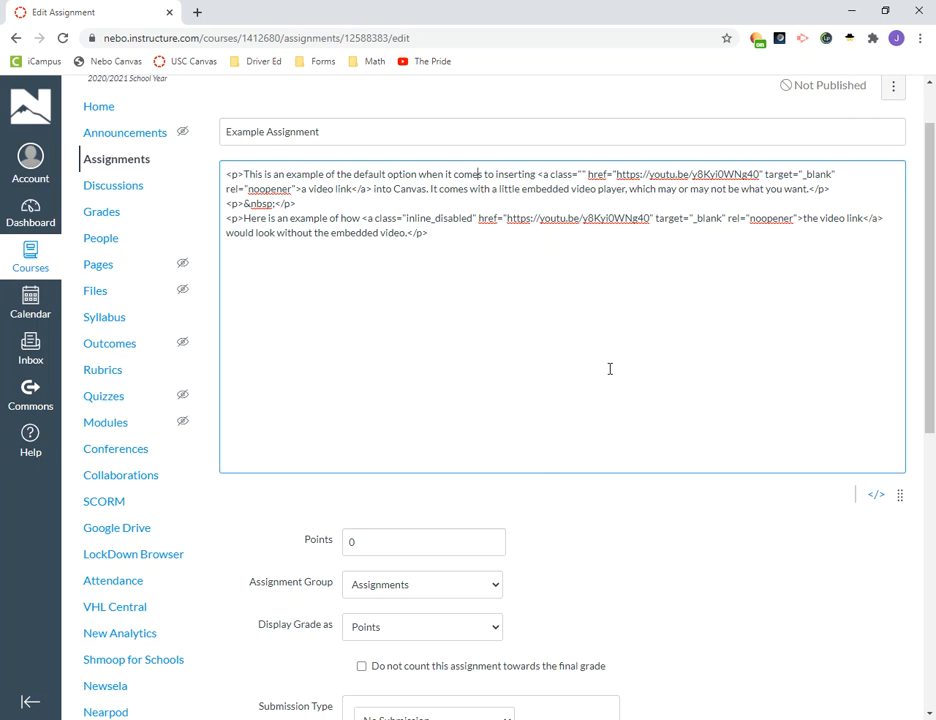
Find class="" in the HTML source and set the first video link's class to inline_disabled.
key("ctrl+f")
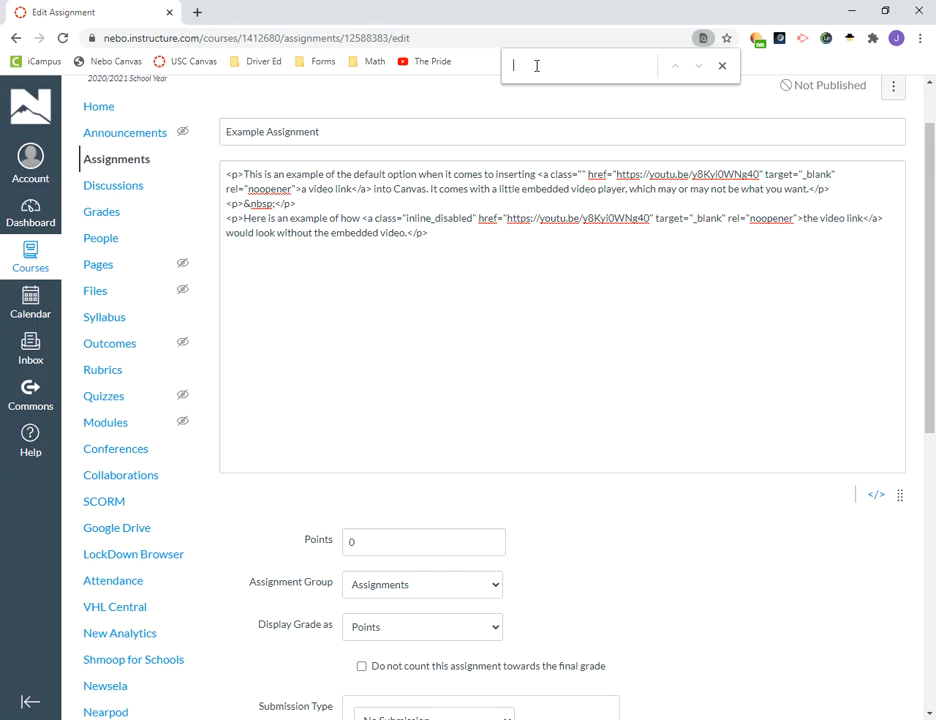
type("c")
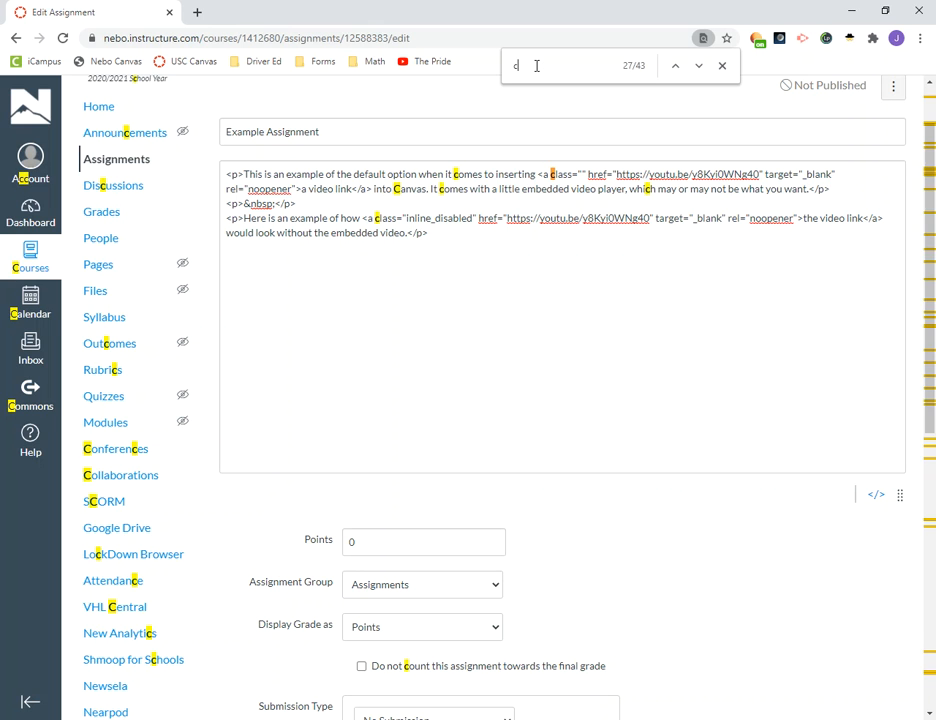
type("lass=")
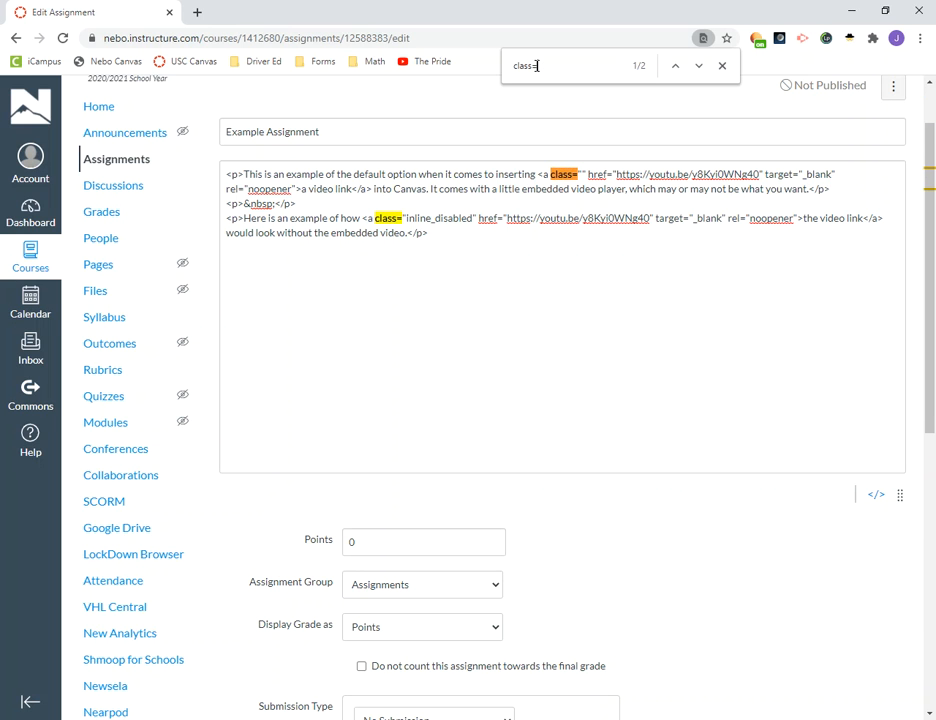
type("\"\"")
type("\"")
left_click(586, 176)
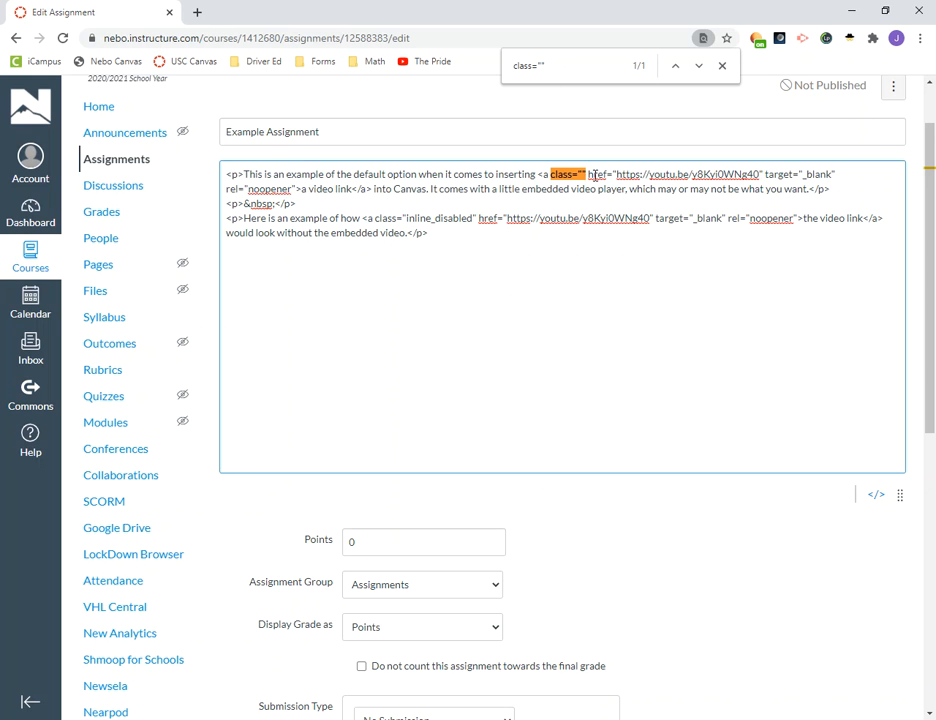
type("inline_")
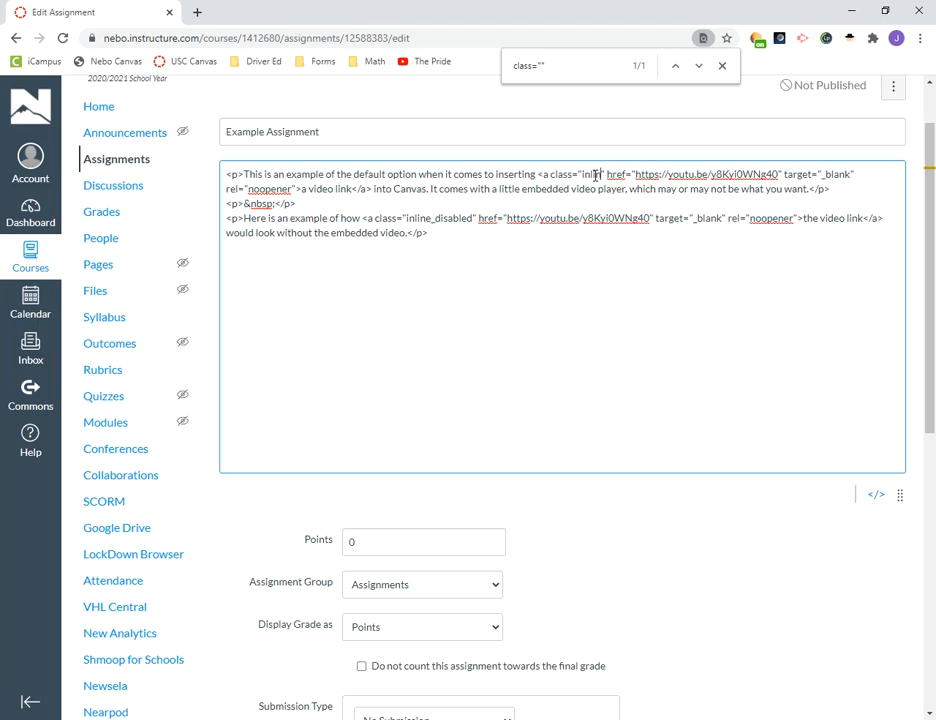
type("disabled")
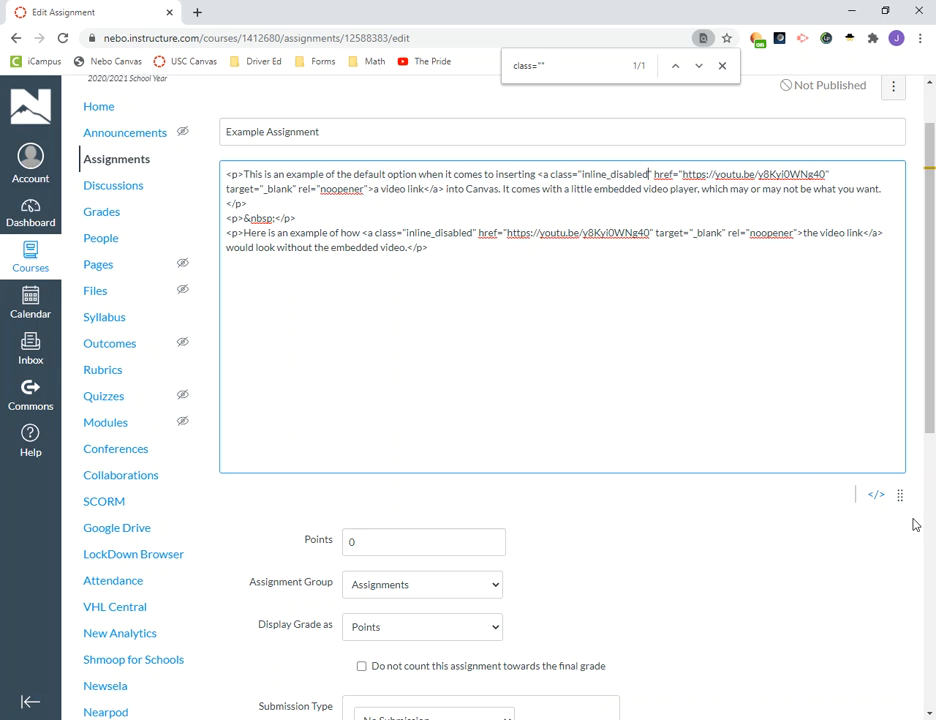
Return the description to the visual editor and save the assignment without publishing it.
left_click(876, 494)
scroll(640, 300, "down", 6)
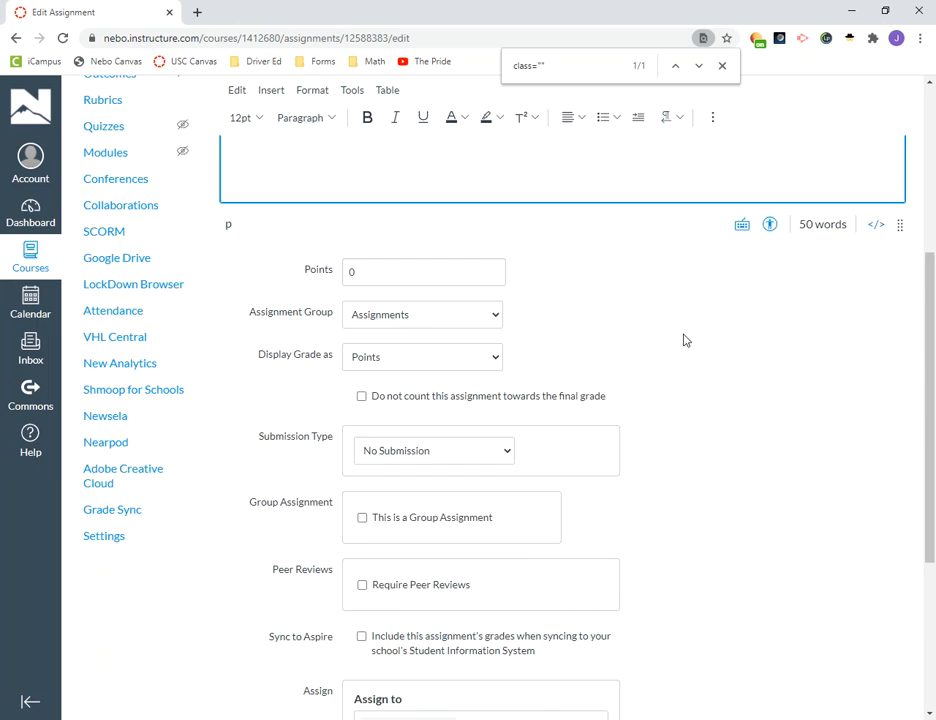
left_click(884, 660)
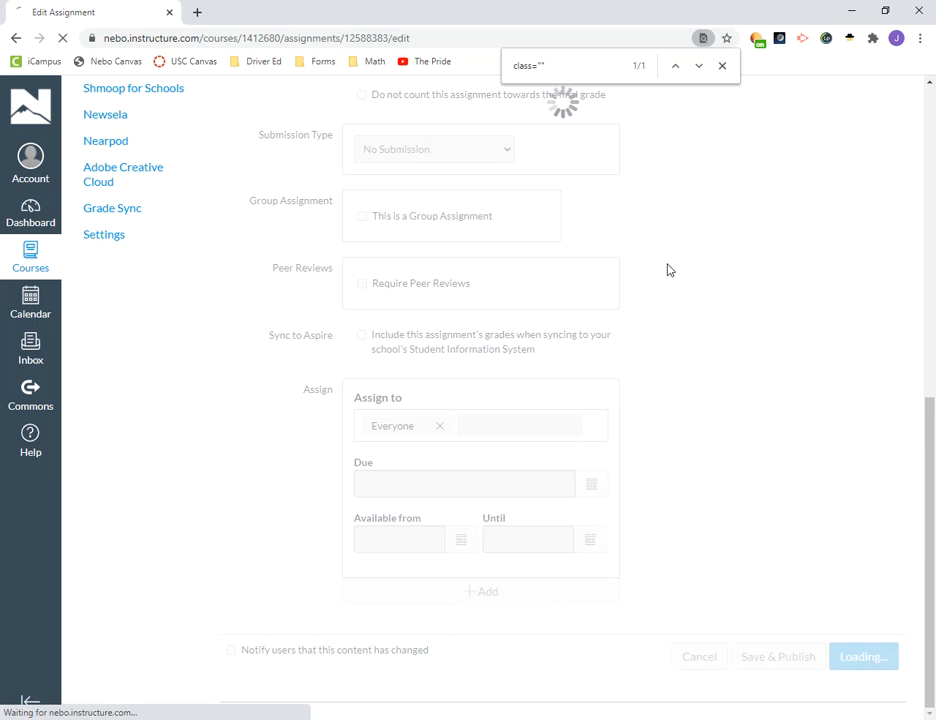